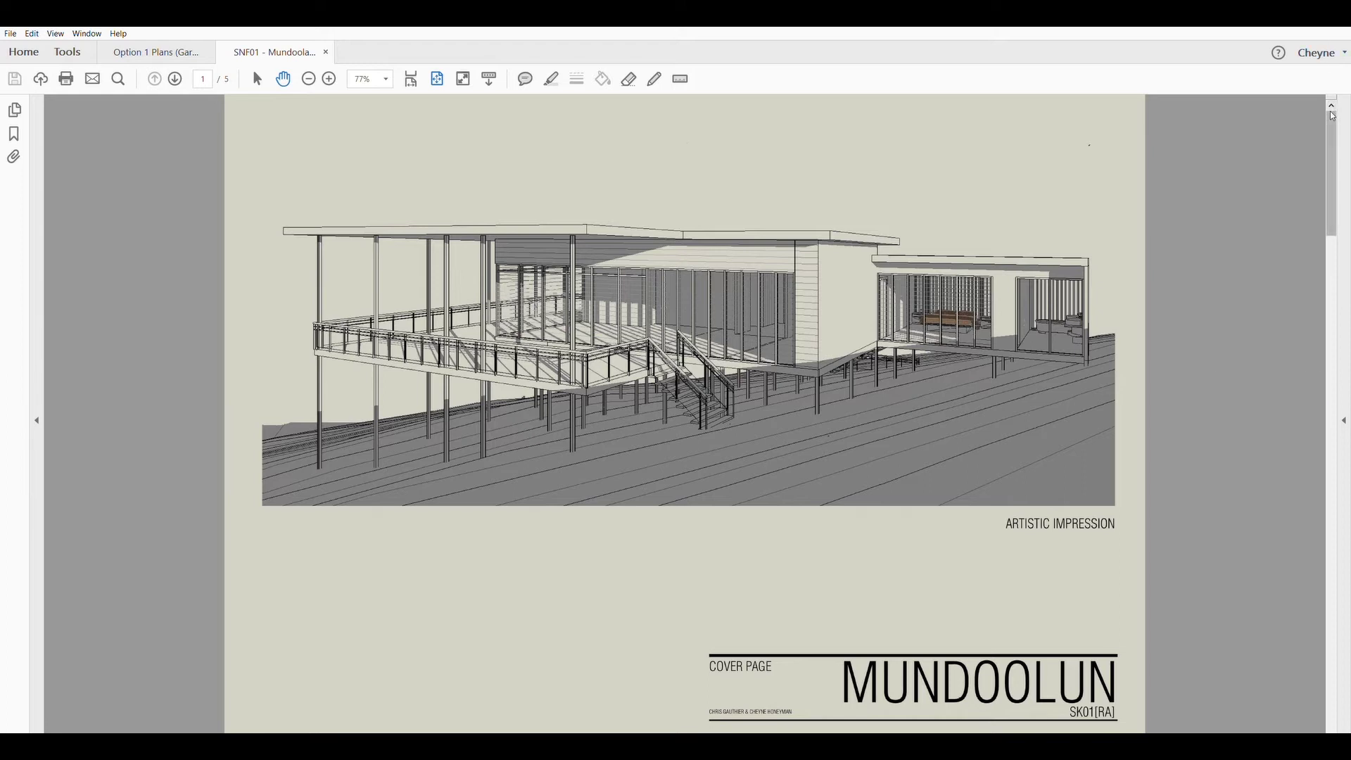
Step: Scroll through the elevation sheets on pages 4–5, then back up to the page 3 Ground Floor Plan
left_click_drag(1333, 117, 1331, 501)
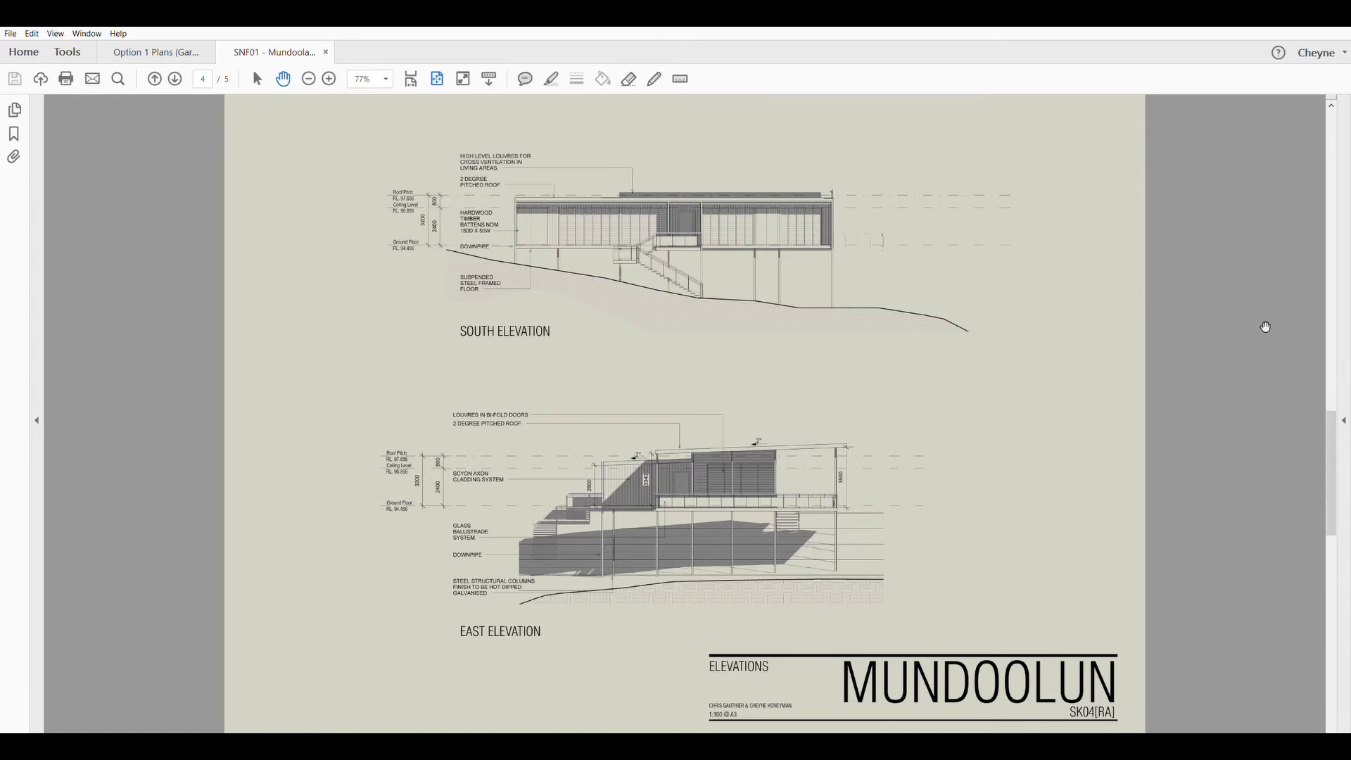
scroll(1266, 327, "down", 3)
scroll(1294, 98, "up", 2)
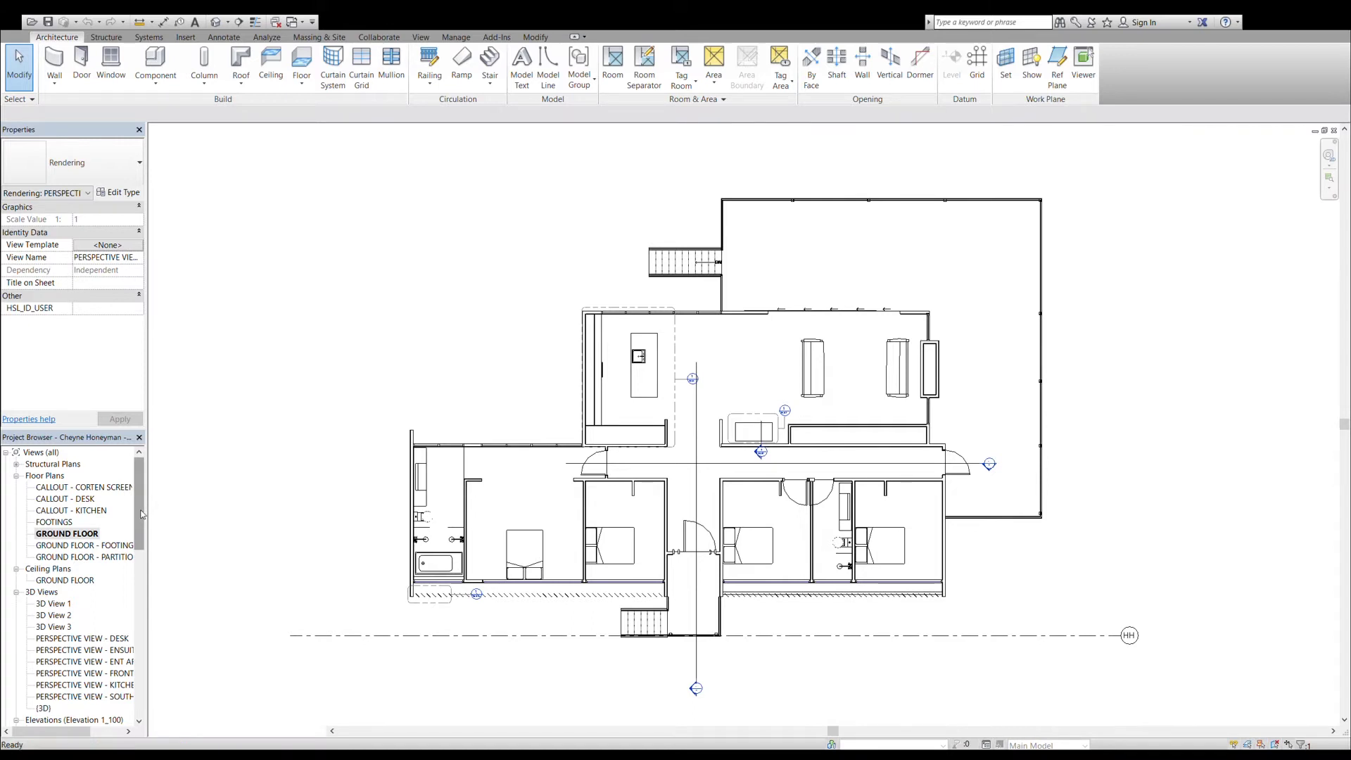
Step: Open ELEVATION - CORTEN SCREEN from the Project Browser's Elevations list
left_click_drag(140, 514, 133, 558)
left_click(56, 597)
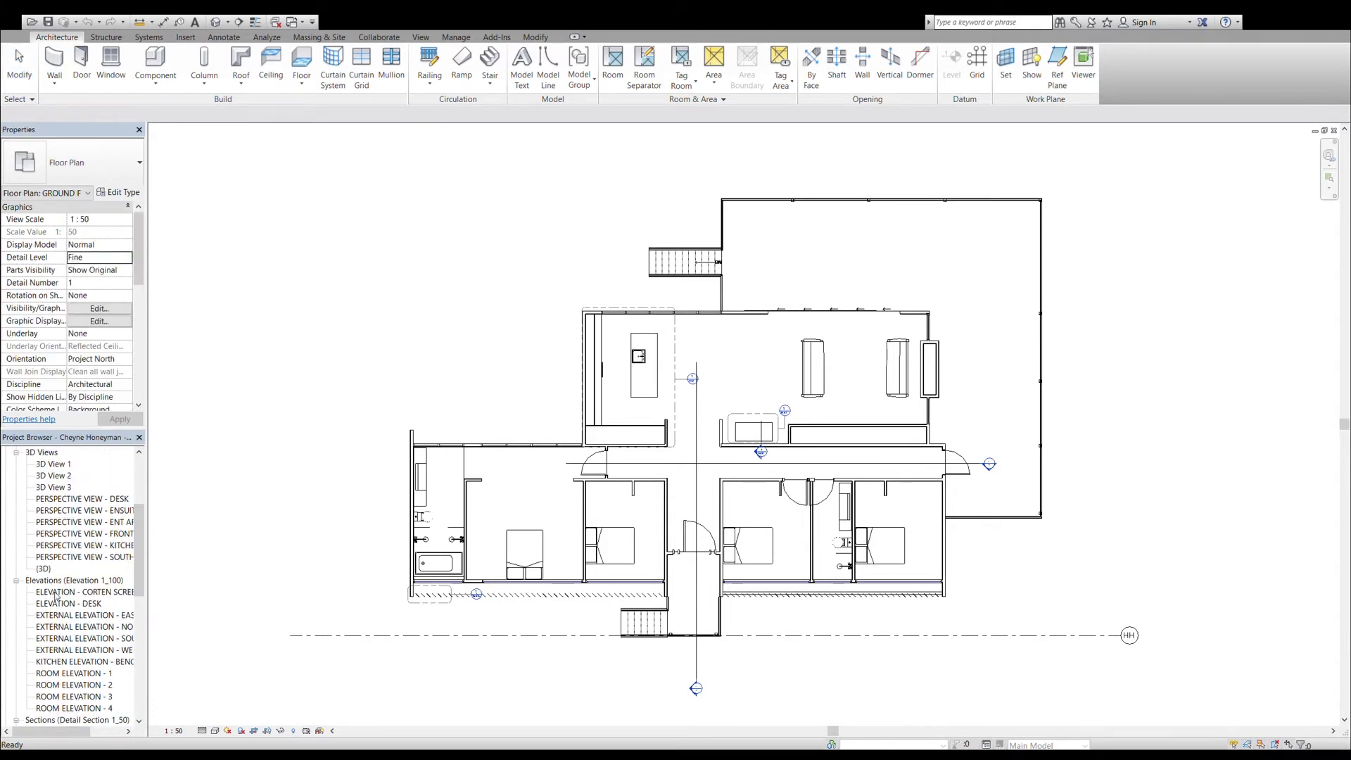
double_click(56, 597)
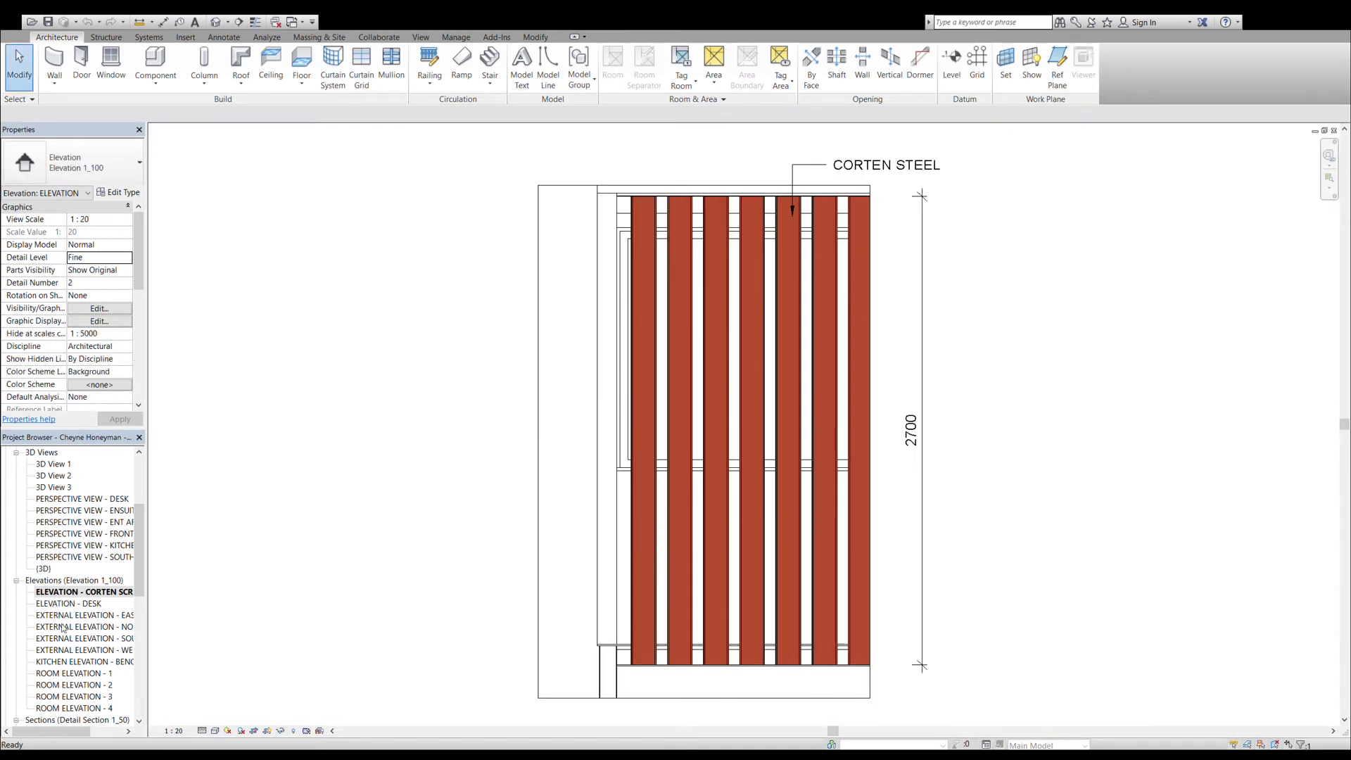
left_click_drag(138, 573, 138, 644)
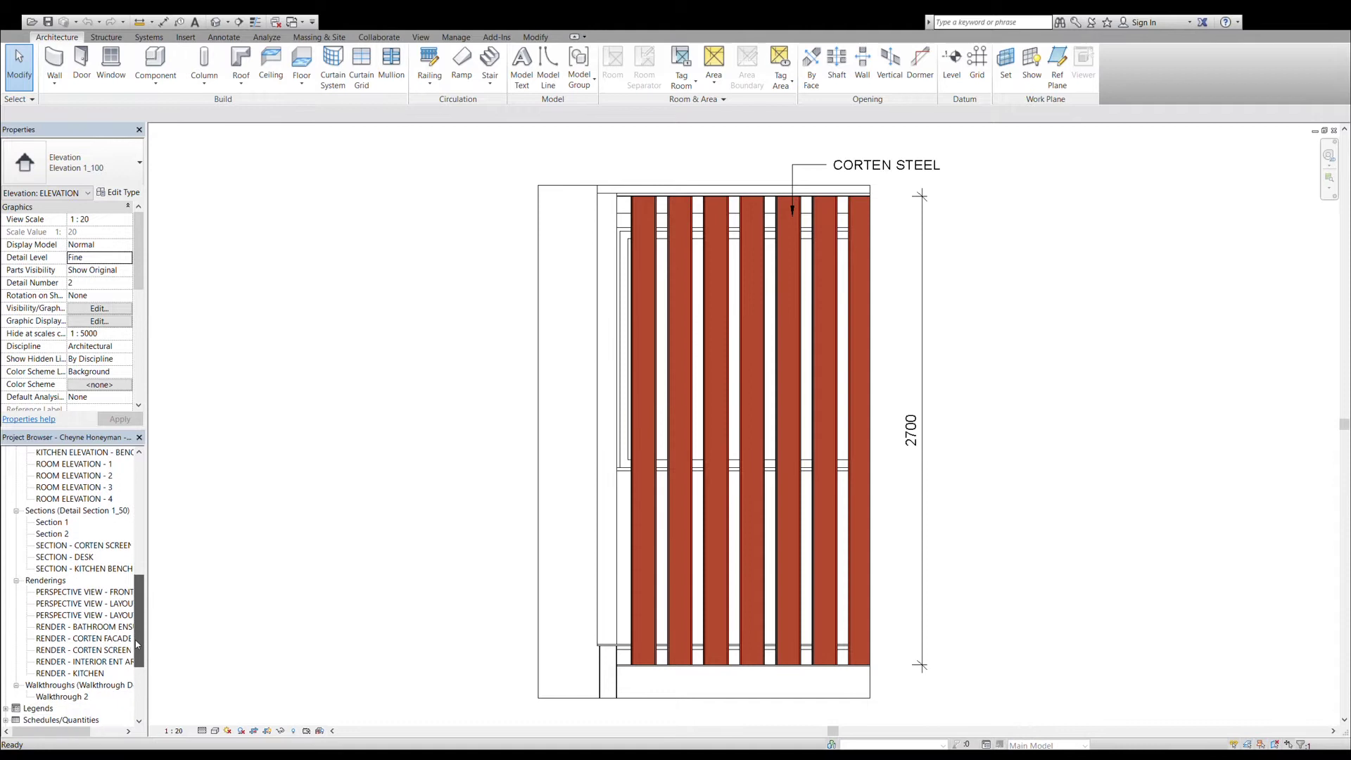
Step: Open PERSPECTIVE VIEW - FRONT from Renderings in the Project Browser
double_click(92, 593)
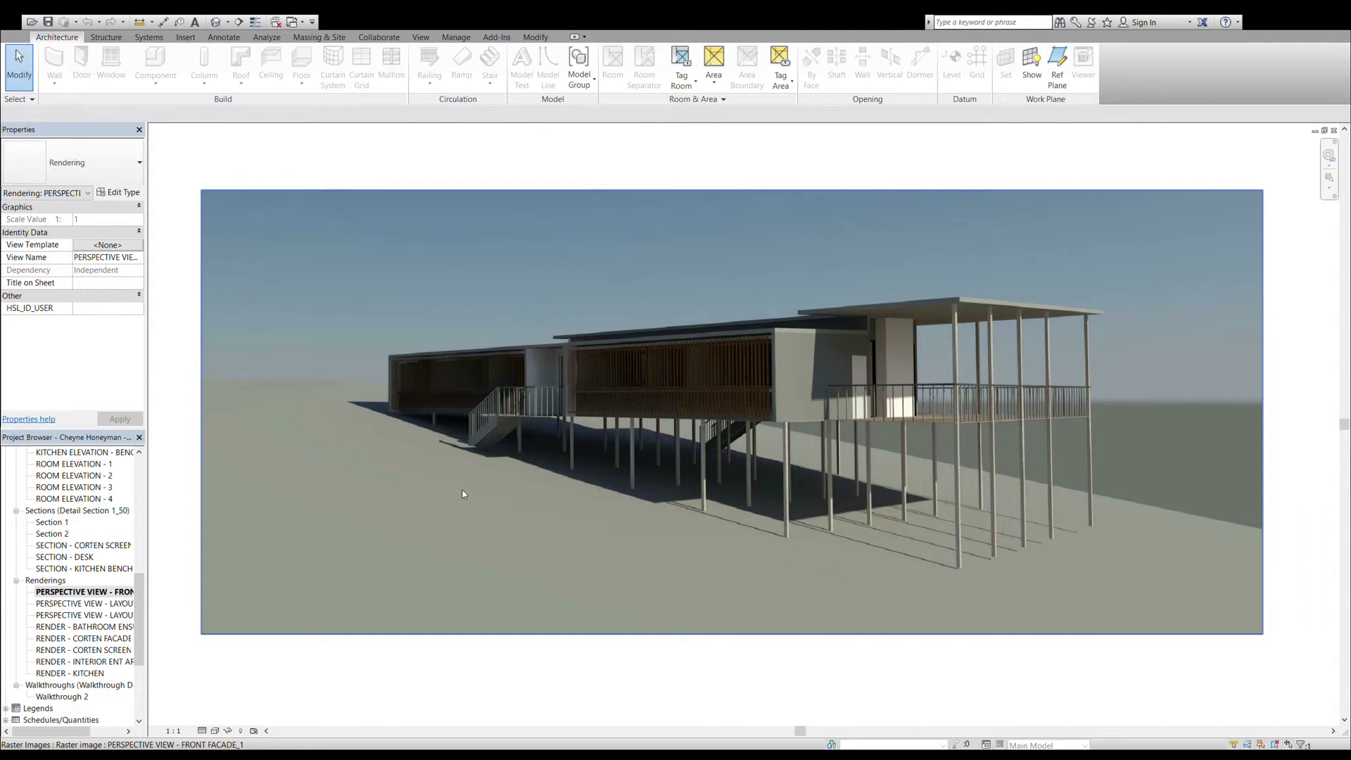
Step: Open PERSPECTIVE VIEW - LAYOUT and deselect the rendered image
double_click(87, 603)
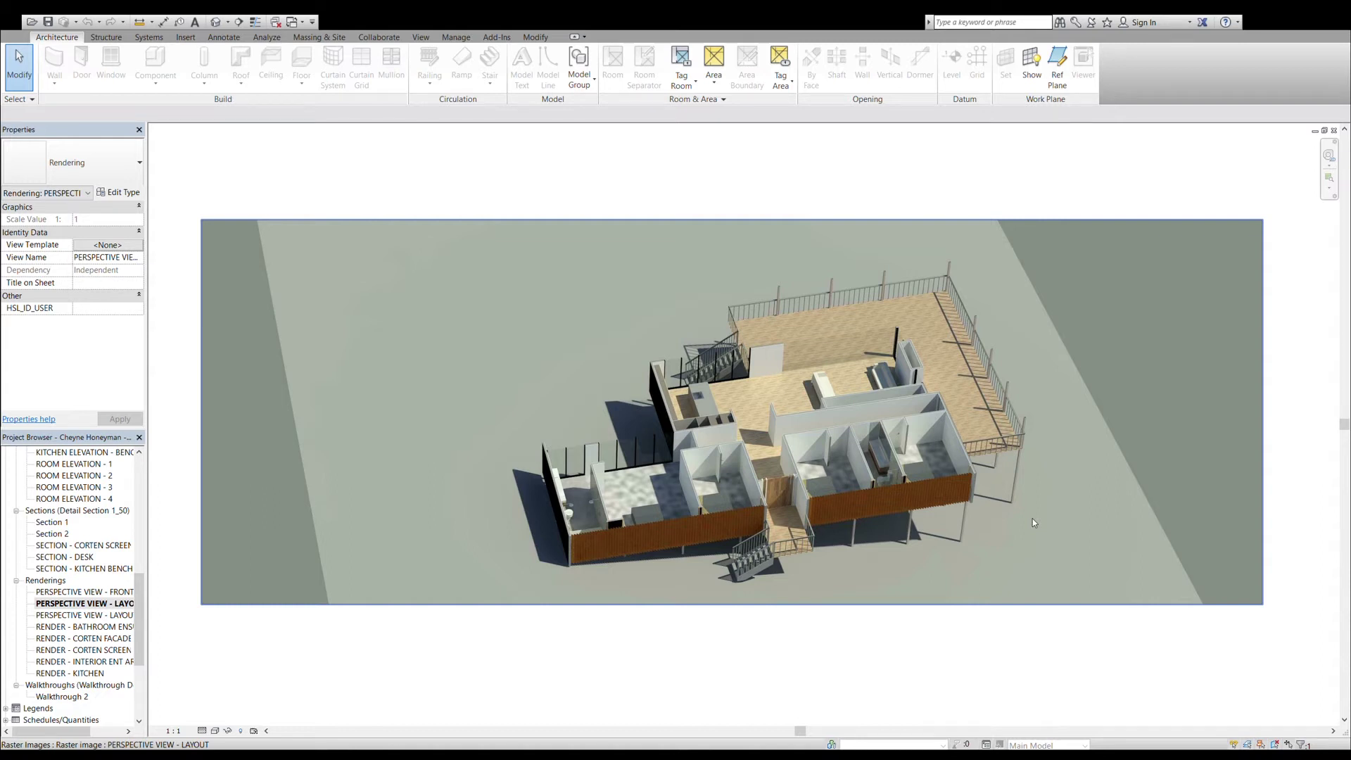
left_click(362, 657)
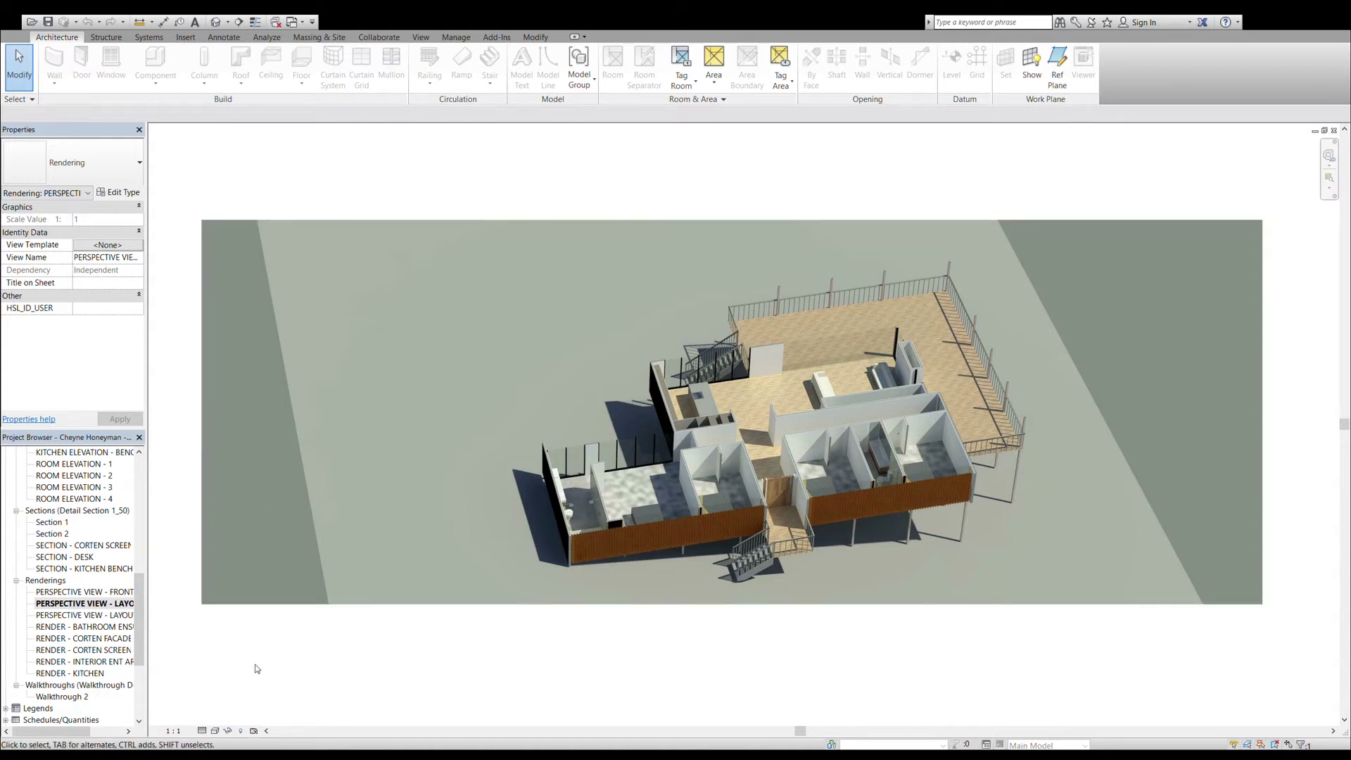
Step: Show page 2 of 19, sheet A-001 with the three exterior perspective renders
double_click(85, 616)
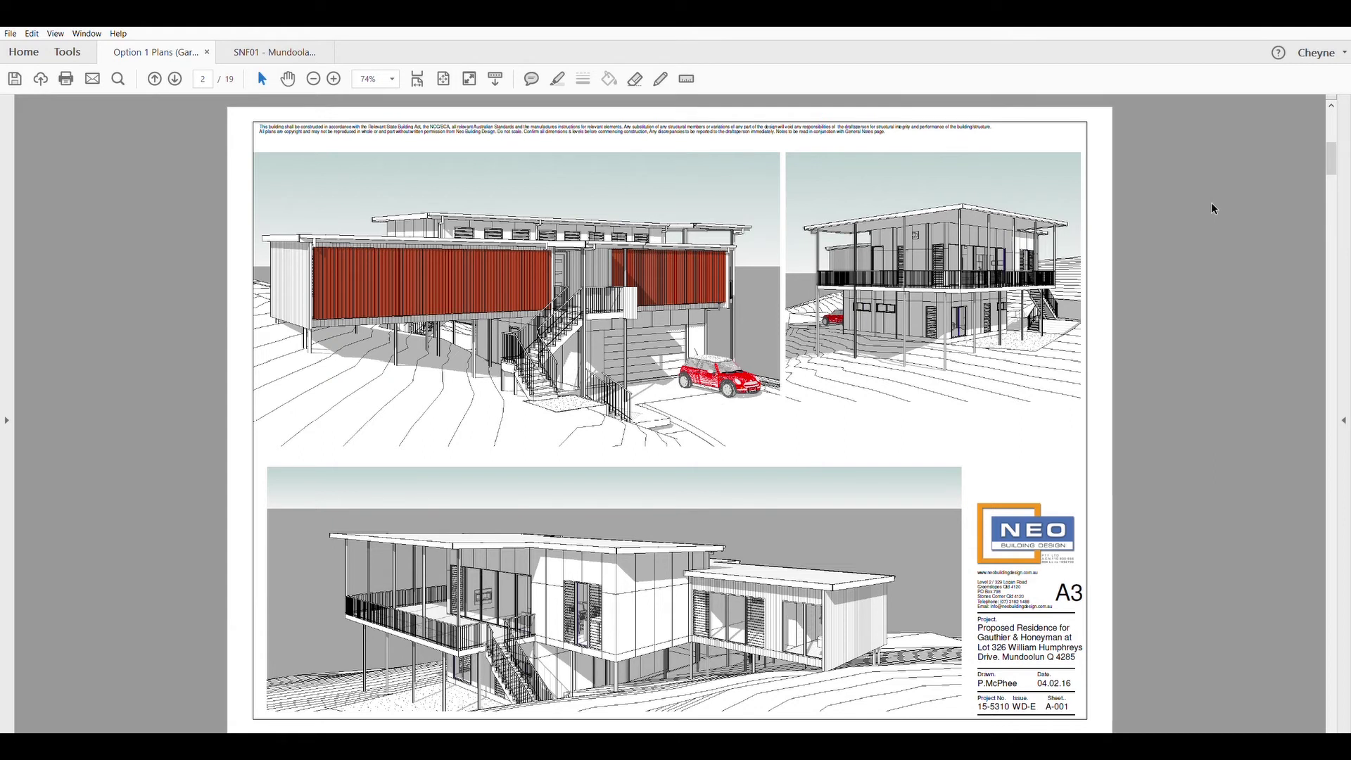
Step: Scroll past the Site Plan to page 5/19, Location Plan sheet A-101 at 1:750
scroll(1211, 204, "down", 2)
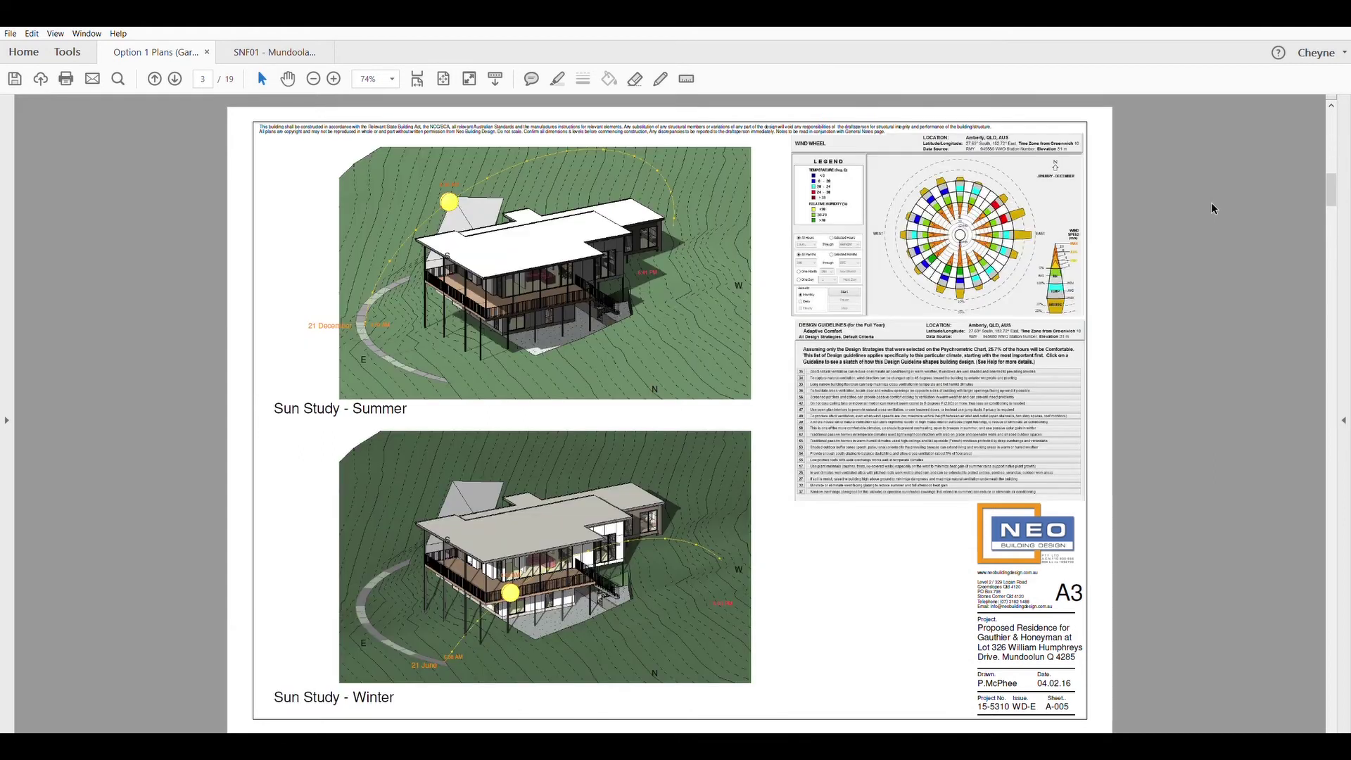
scroll(1215, 209, "down", 2)
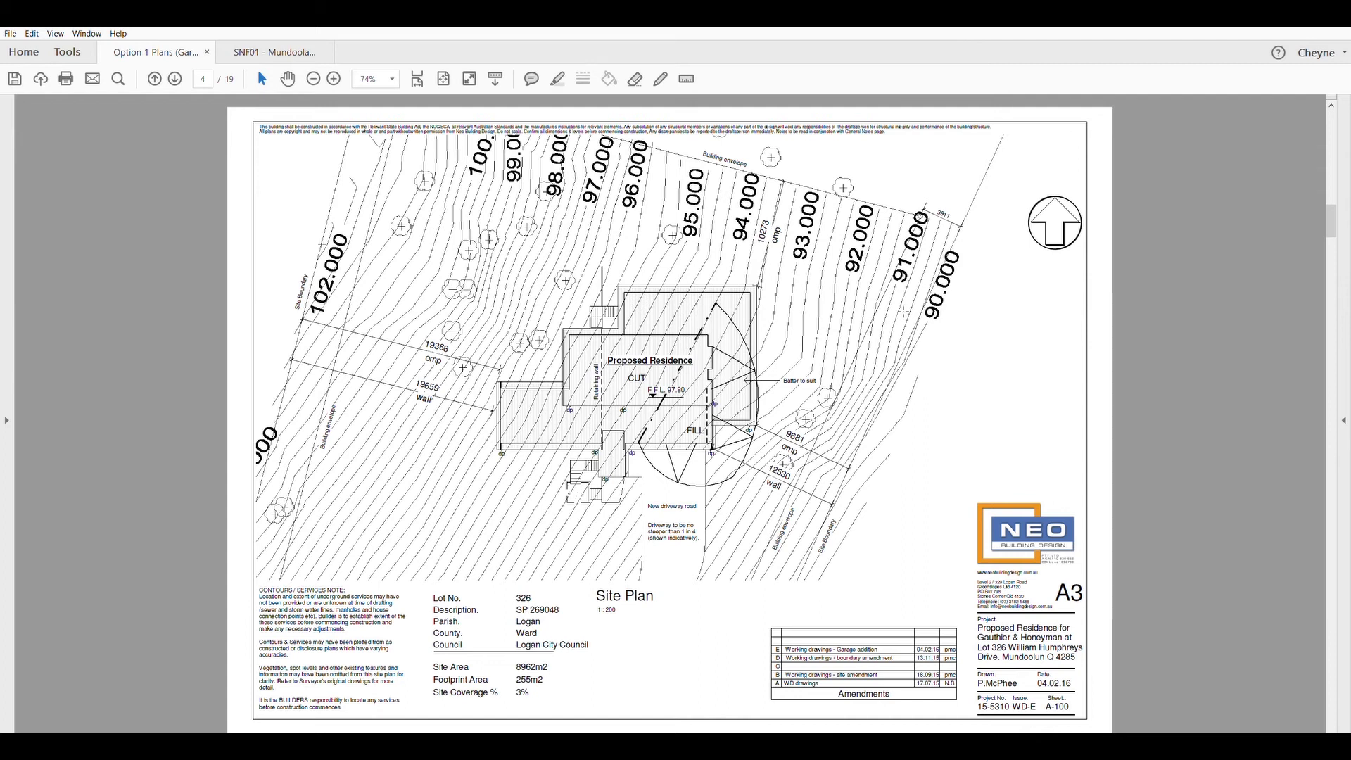
scroll(905, 311, "down", 2)
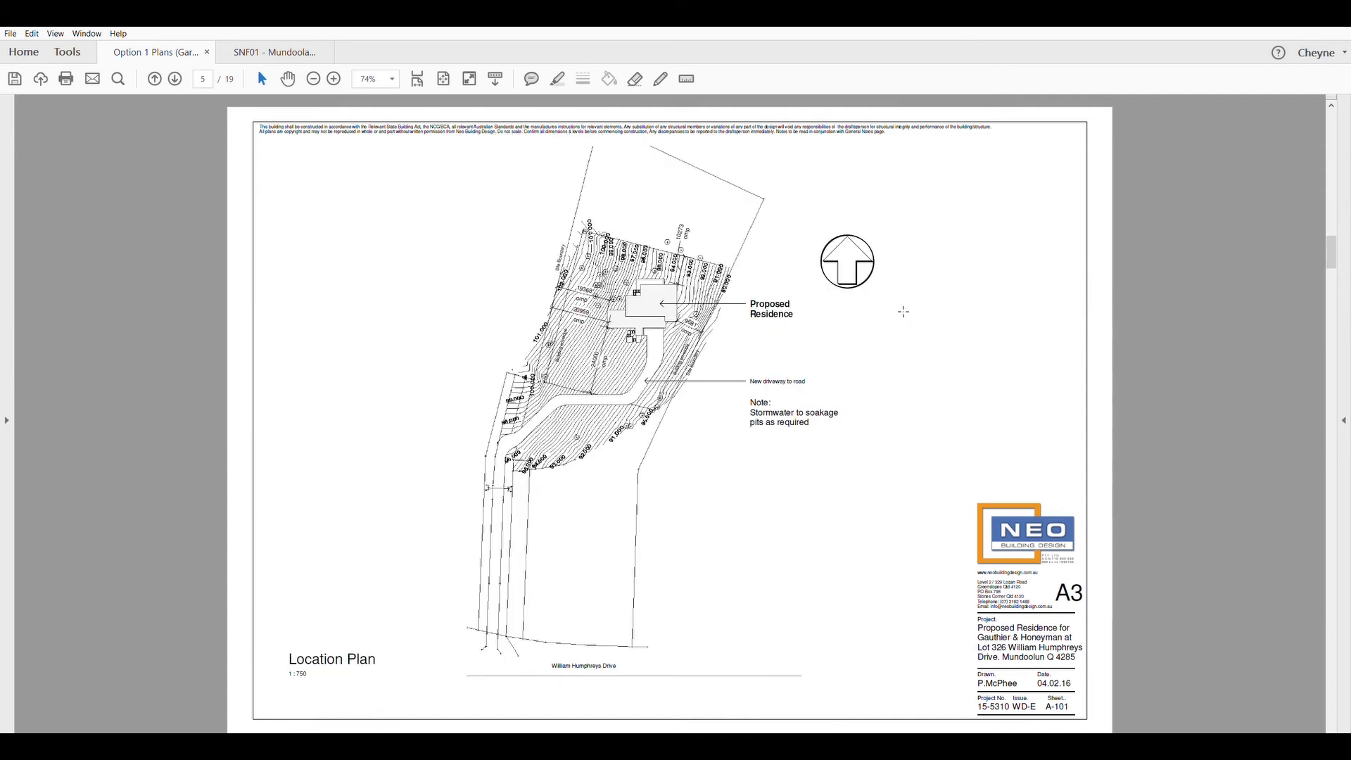
Step: Scroll to page 6/19, the Ground Floor plan sheet A-200
scroll(905, 311, "down", 2)
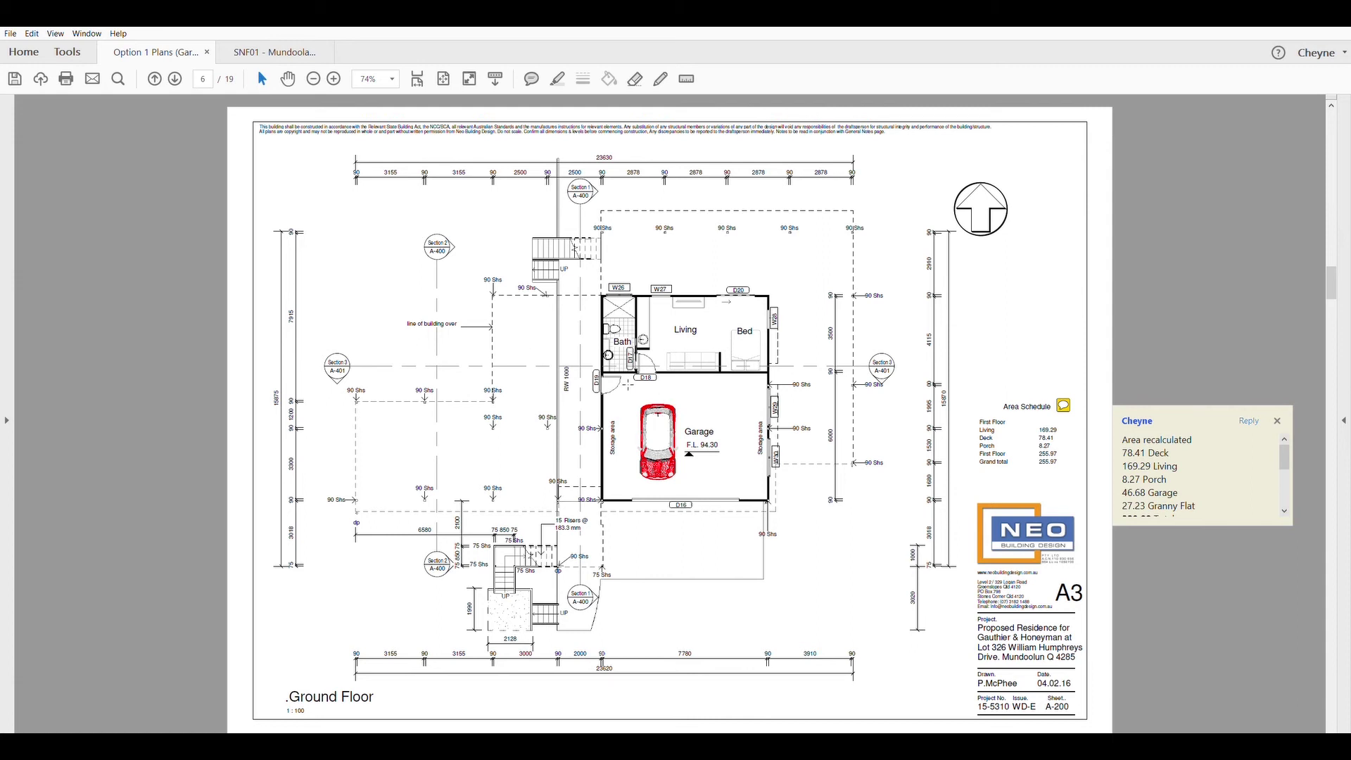
left_click_drag(624, 393, 748, 483)
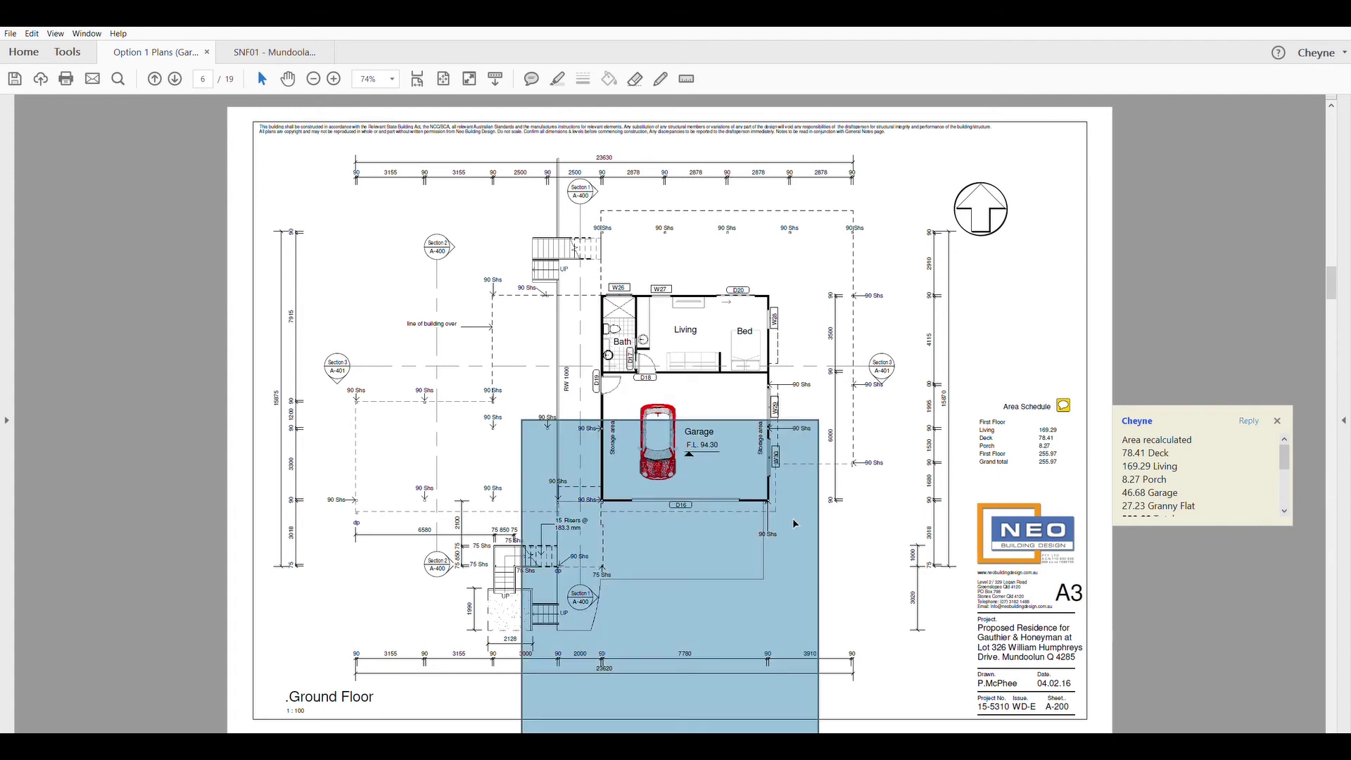
left_click(940, 535)
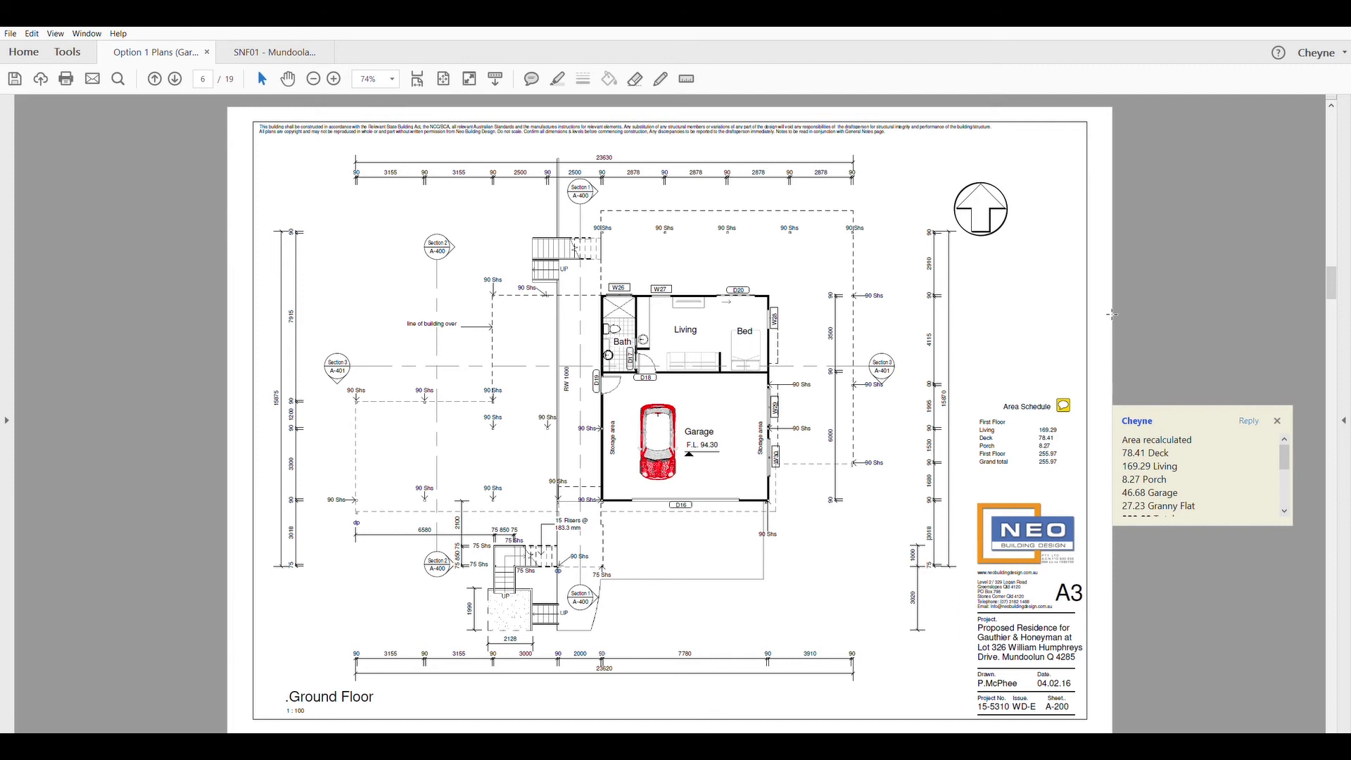
Step: Scroll past First Floor plan A-201 to page 8/19, First Floor Plate sheet A-202
scroll(1112, 314, "down", 1)
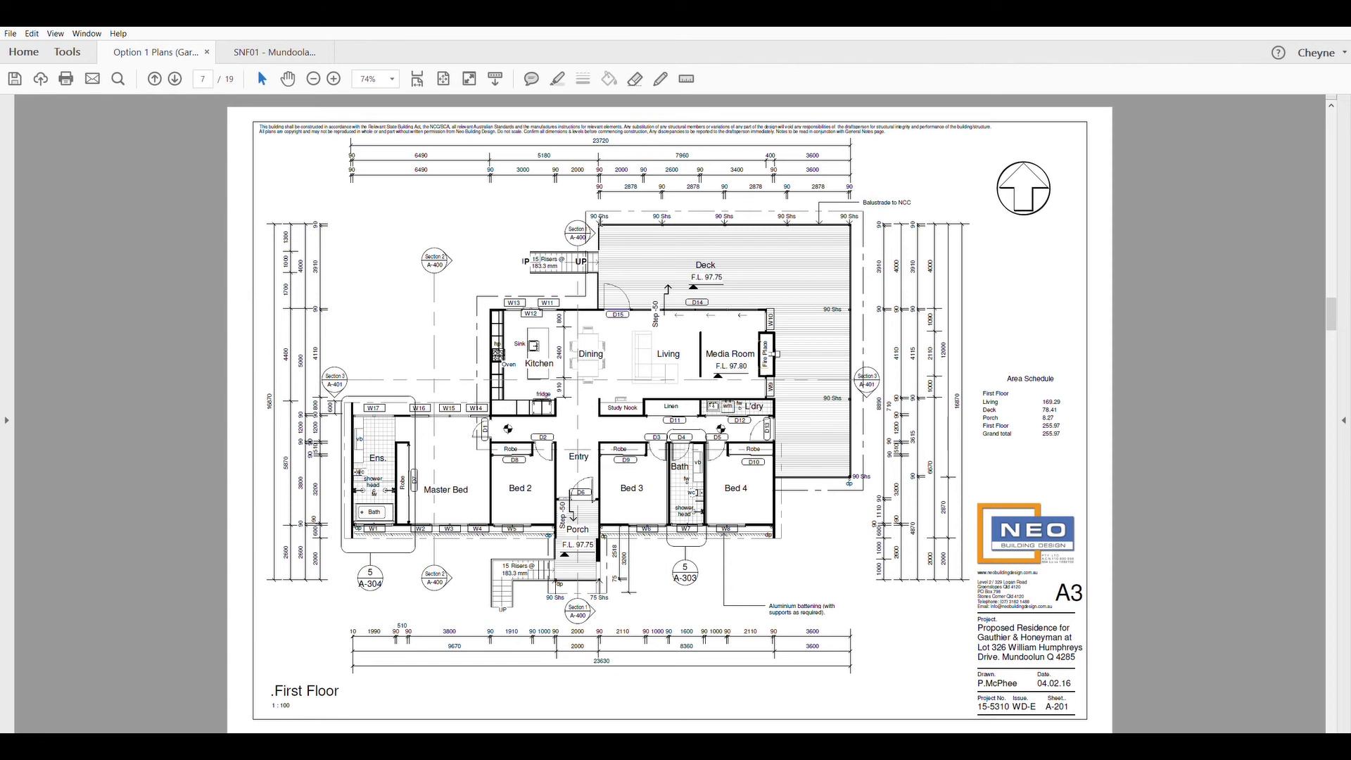
scroll(602, 222, "down", 3)
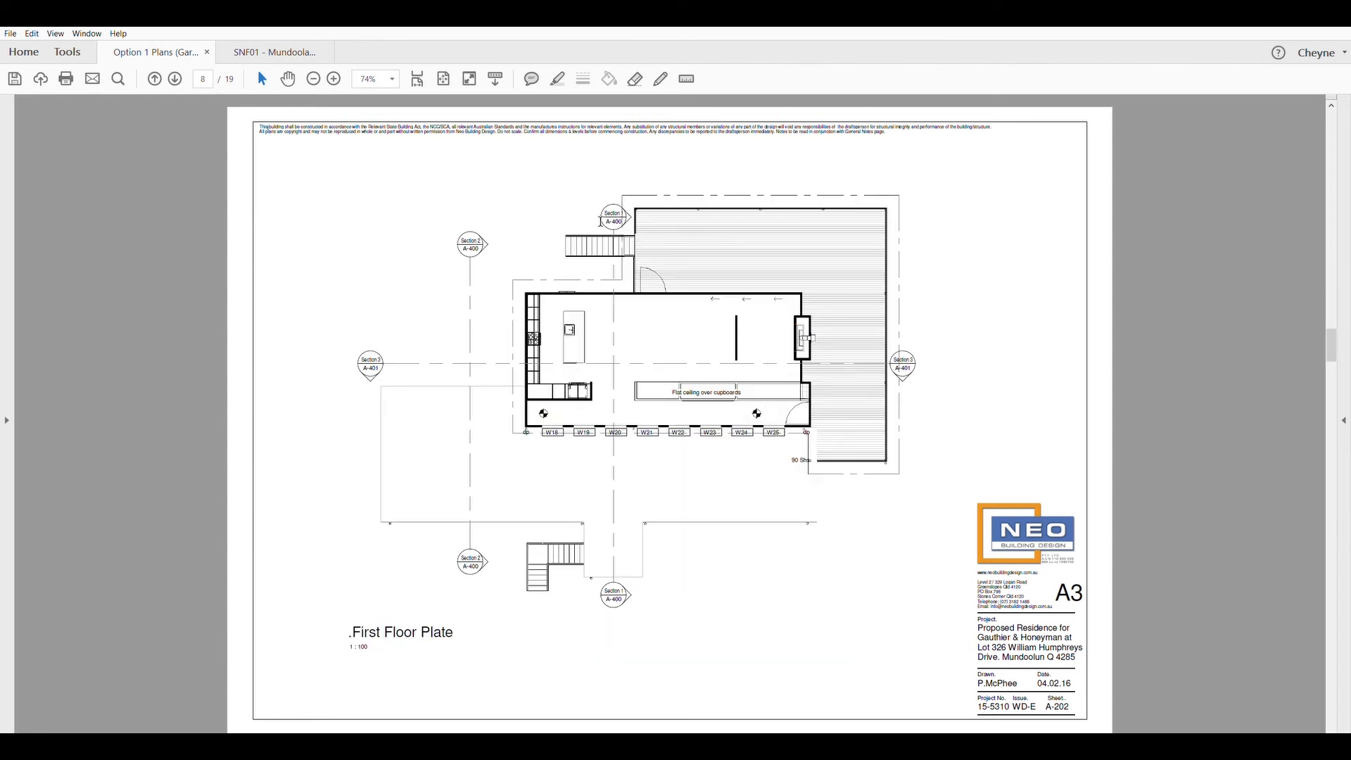
Step: Scroll past the Roof Plan to page 10/19, North and East Elevations sheet A-300
scroll(601, 221, "down", 3)
scroll(604, 222, "down", 3)
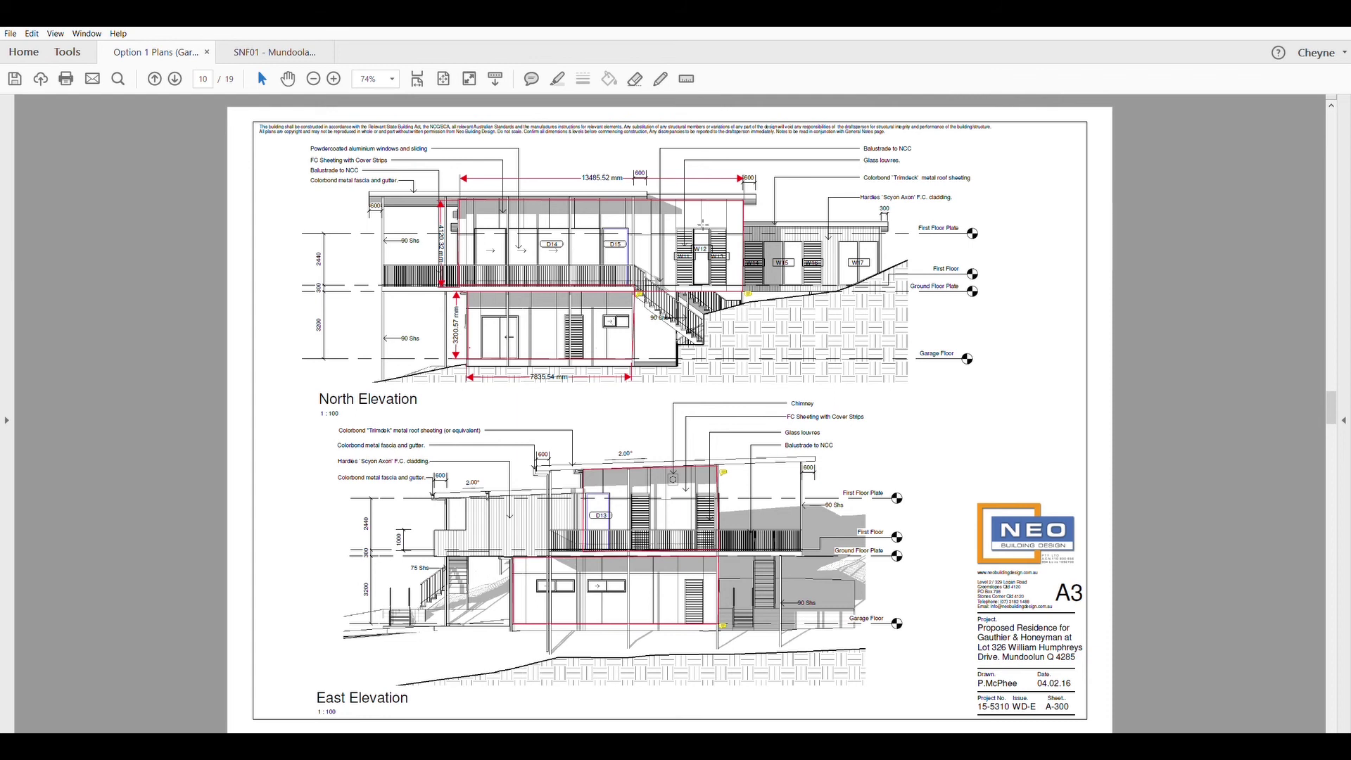
Step: Box the North upper windows and East ground-floor windows, then scroll to page 11/19
left_click_drag(676, 229, 710, 285)
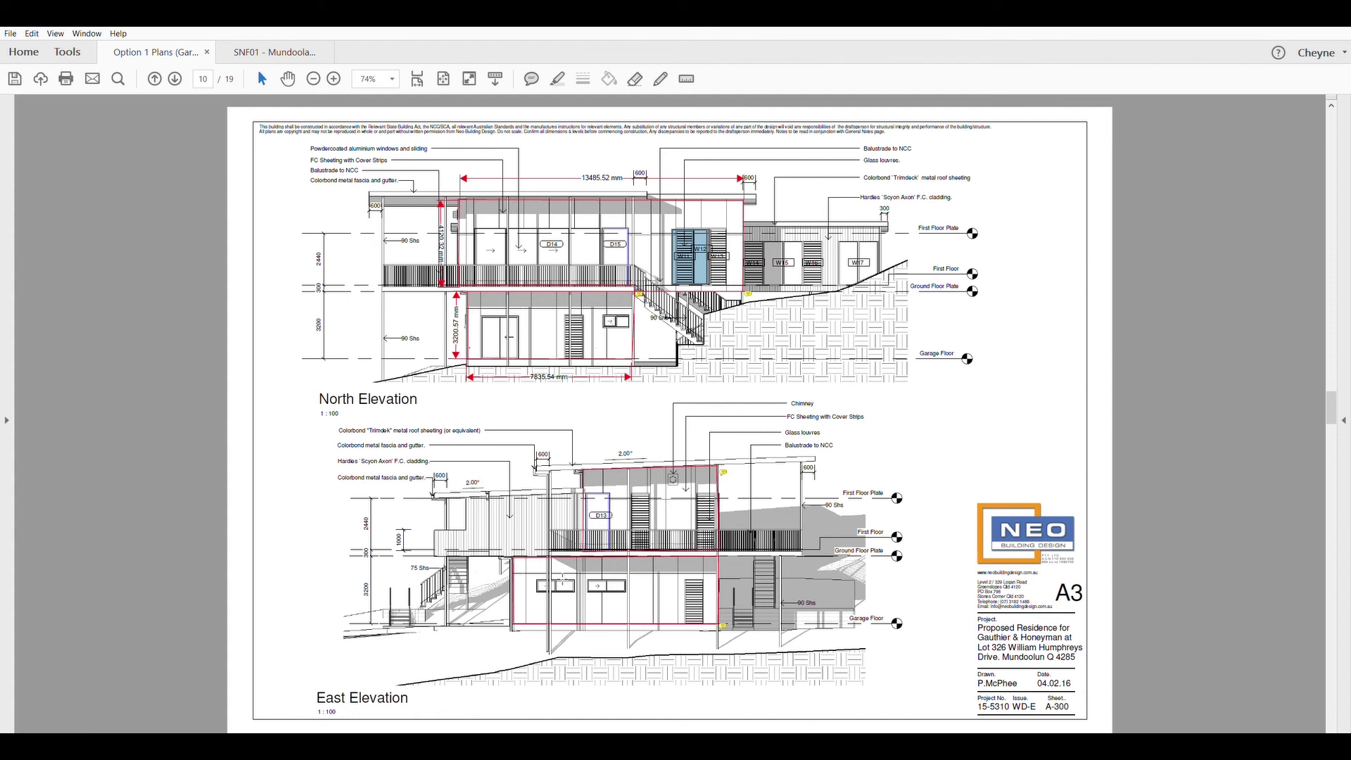
left_click_drag(541, 567, 668, 599)
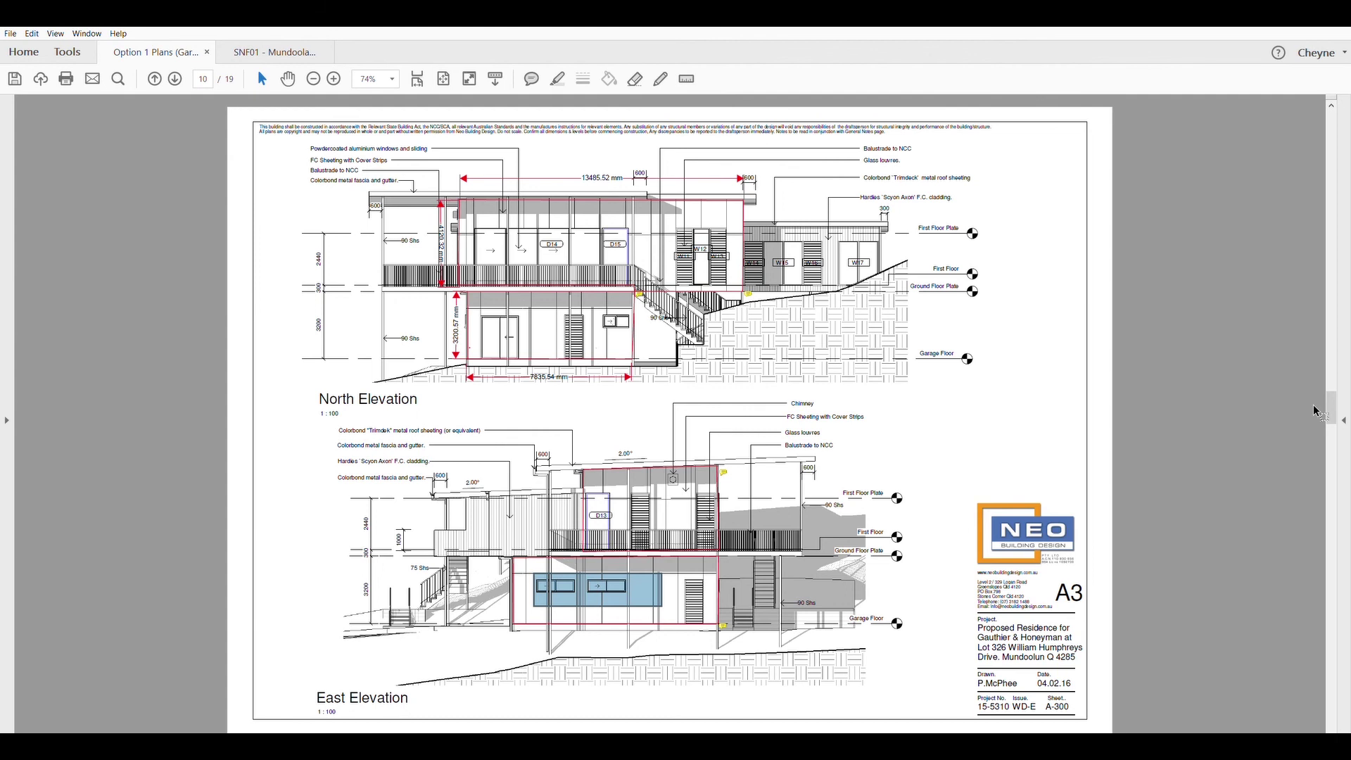
scroll(1313, 403, "down", 1)
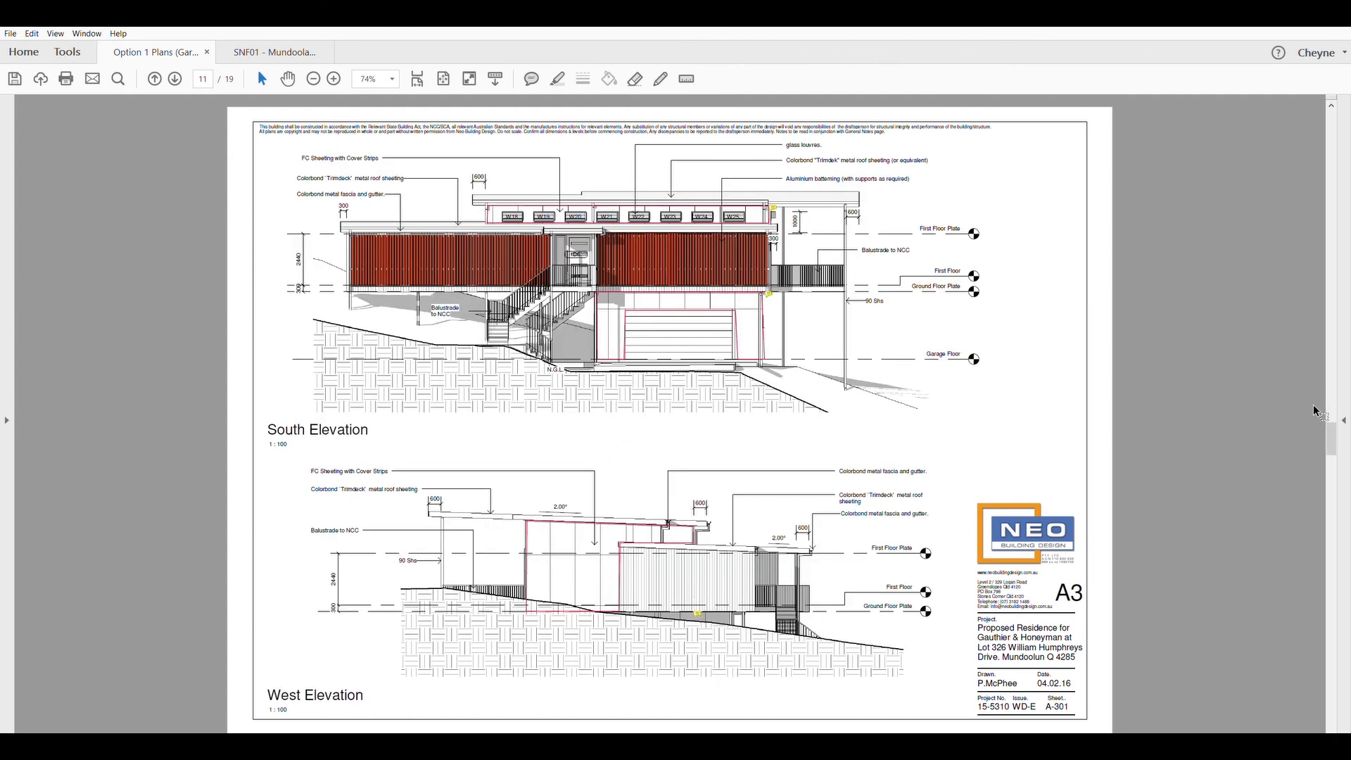
Step: Page past the bathroom and ensuite elevations and sections to page 15, Section 3 (A-401)
scroll(1313, 404, "down", 1)
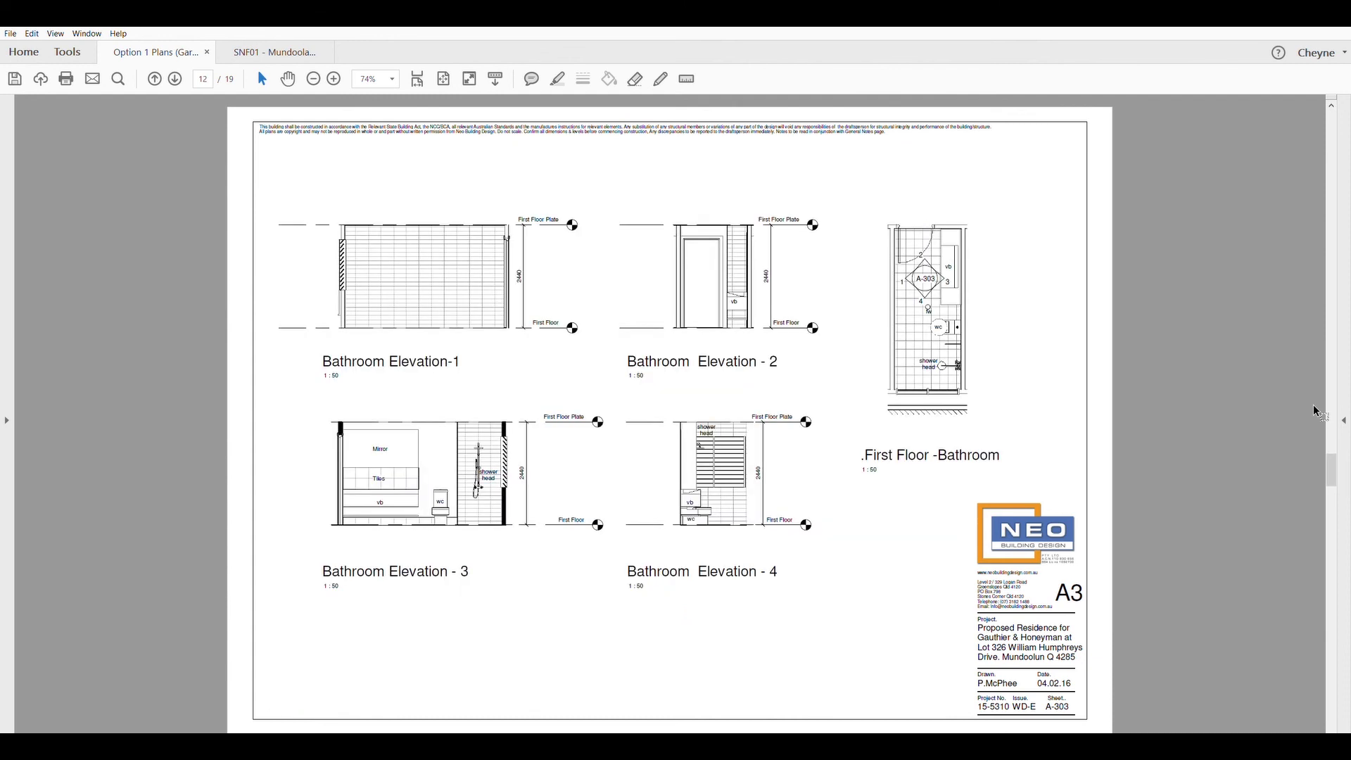
scroll(1314, 410, "down", 1)
scroll(1315, 410, "down", 1)
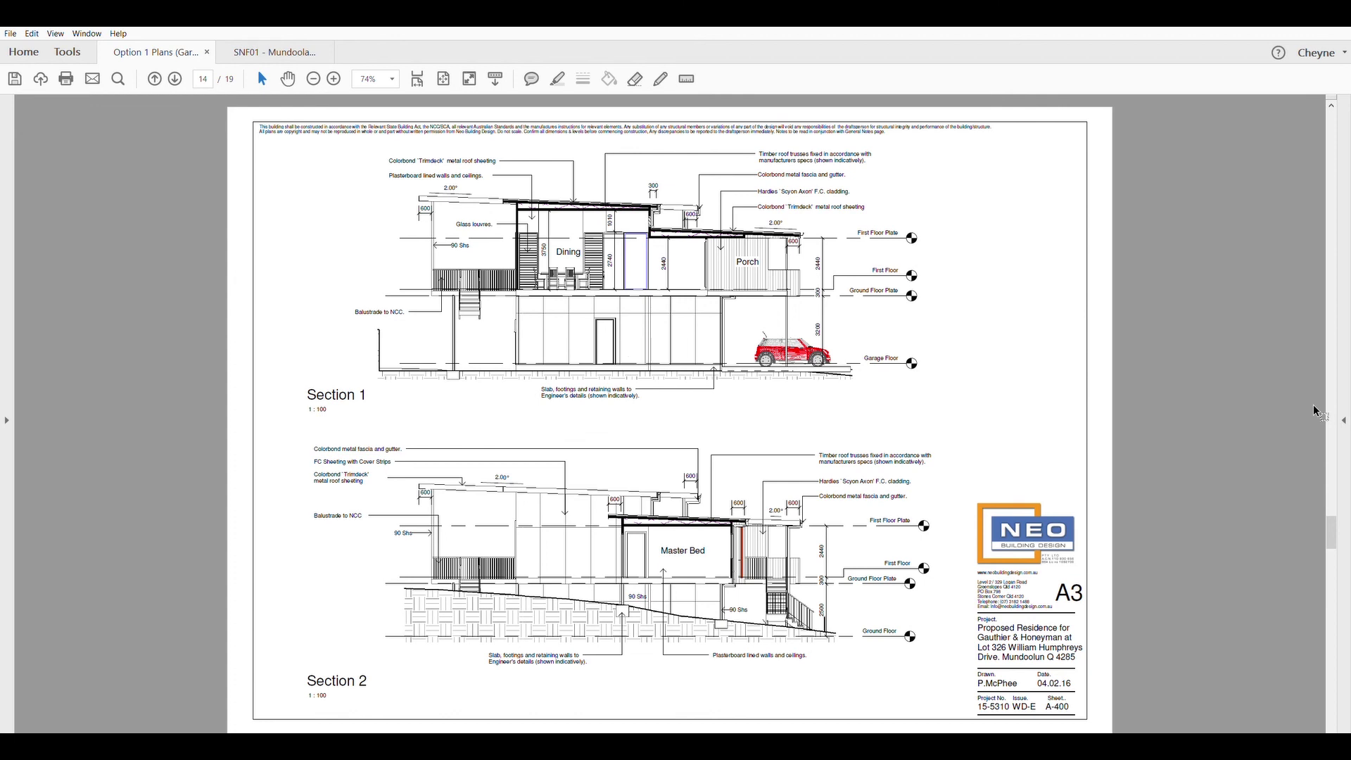
scroll(1313, 404, "down", 3)
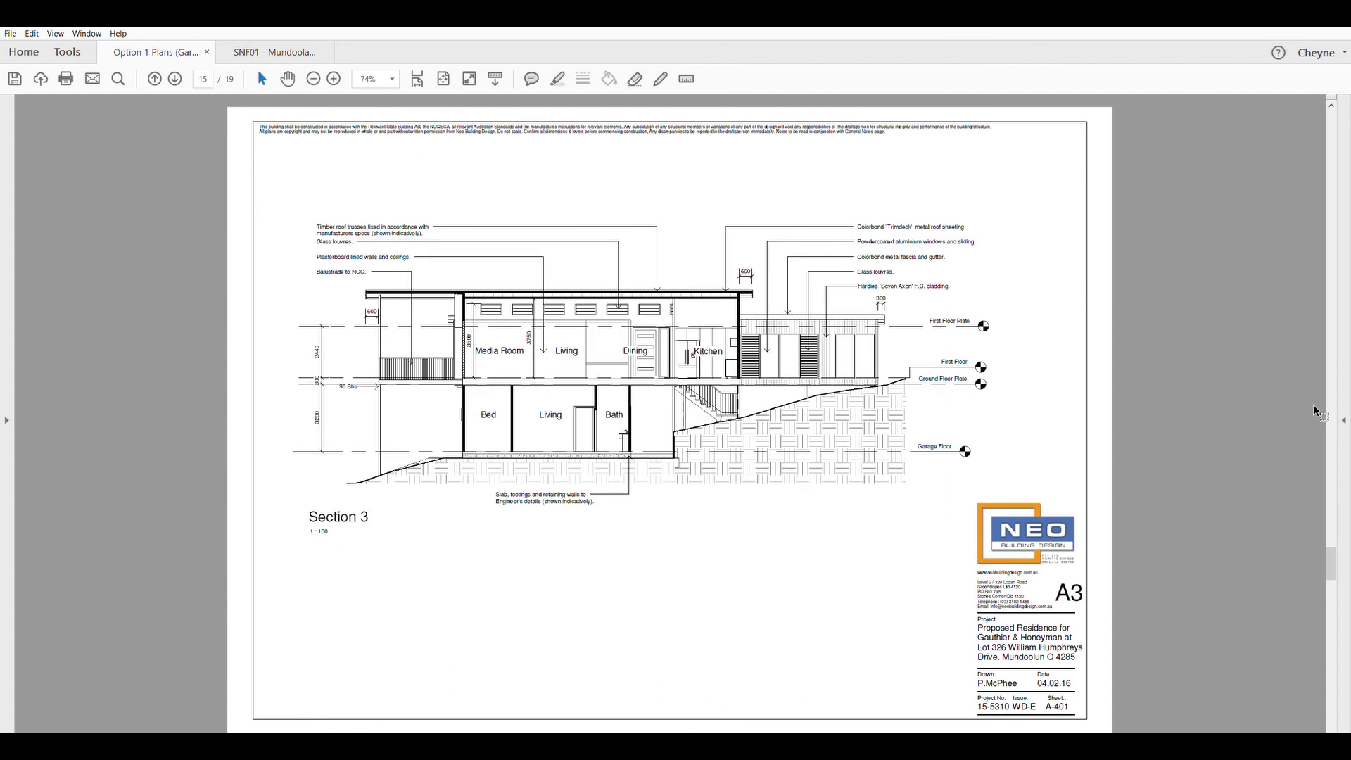
scroll(1314, 411, "down", 3)
scroll(1313, 411, "up", 3)
Step: Draw a blue box over the Living and Dining space on Section 3 sheet A-401
mouse_move(570, 321)
left_mouse_down()
mouse_move(670, 366)
mouse_move(634, 384)
left_mouse_up()
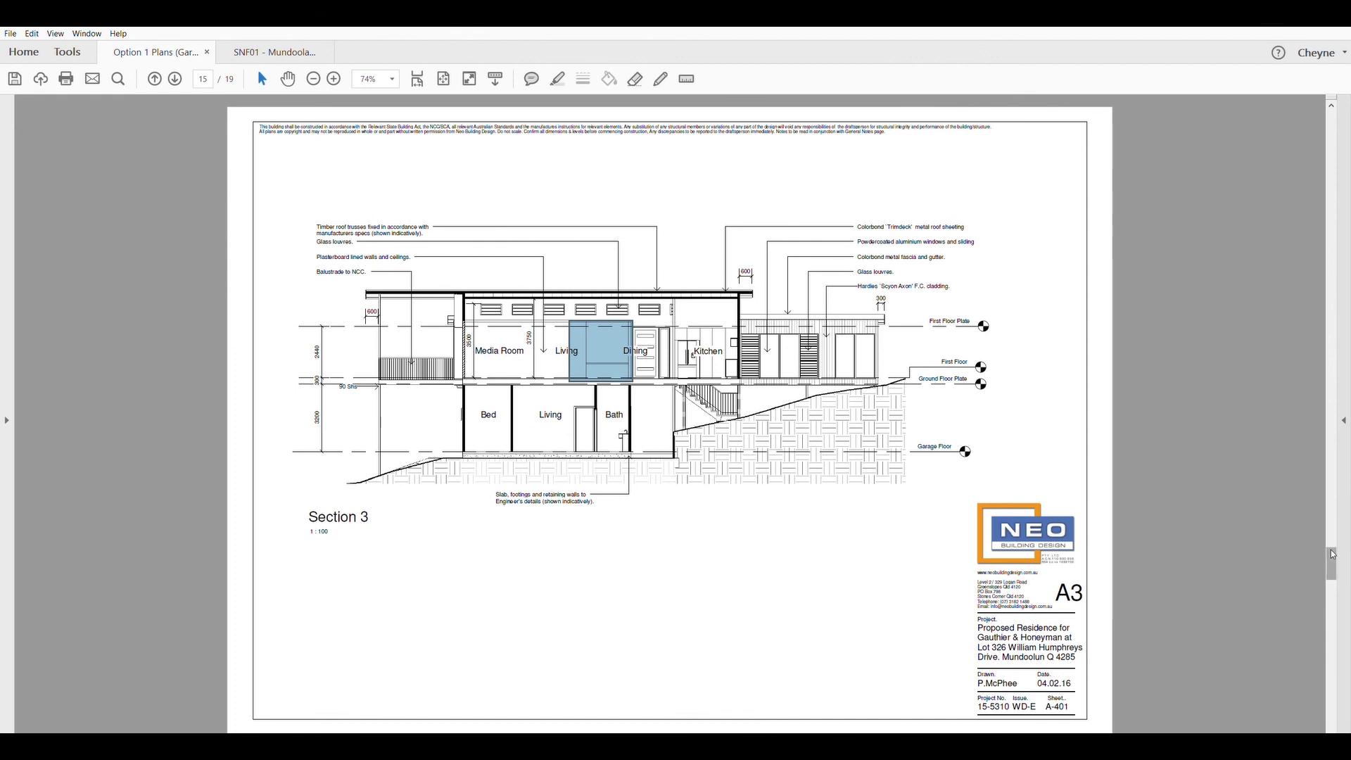
Step: Review the electrical and framing sheets on pages 17–18, then return to page 8, First Floor Plate A-202
scroll(1334, 555, "down", 1)
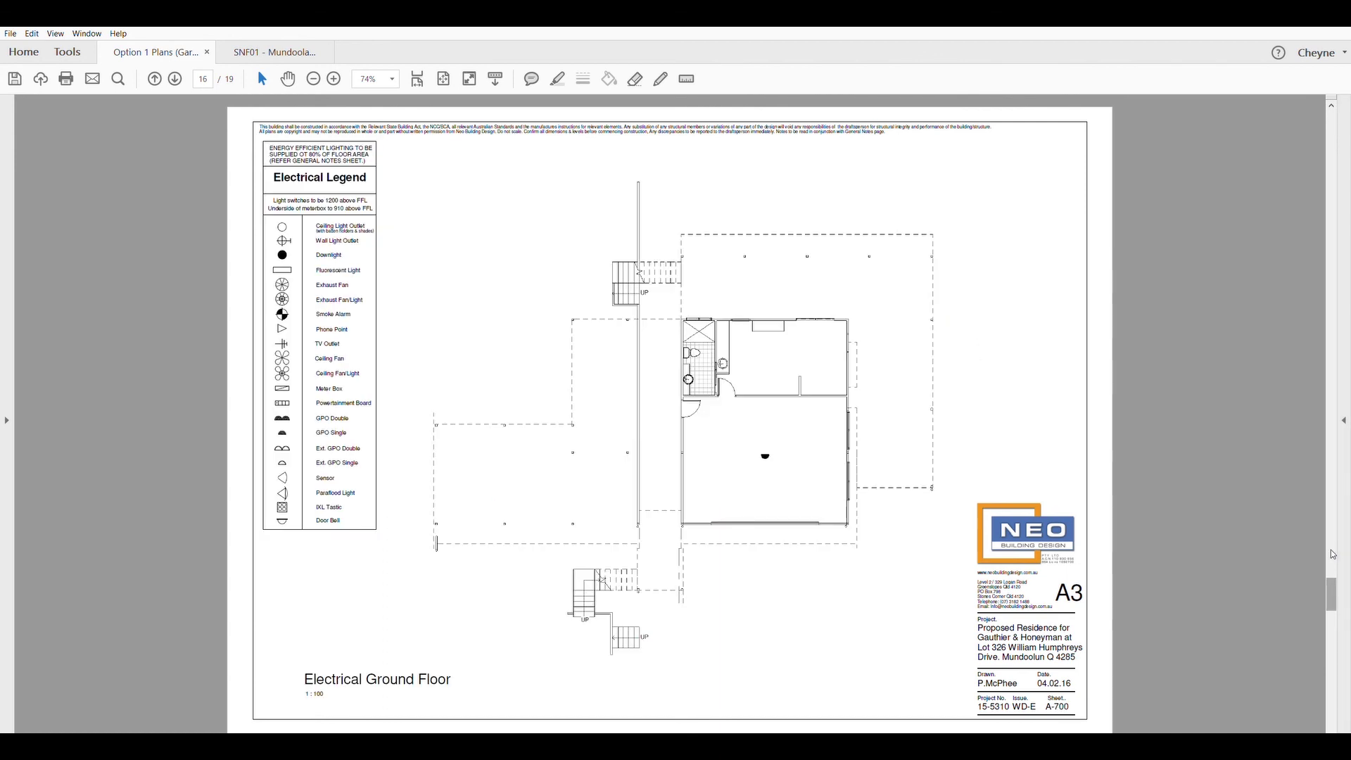
scroll(1334, 556, "down", 1)
scroll(1334, 555, "down", 1)
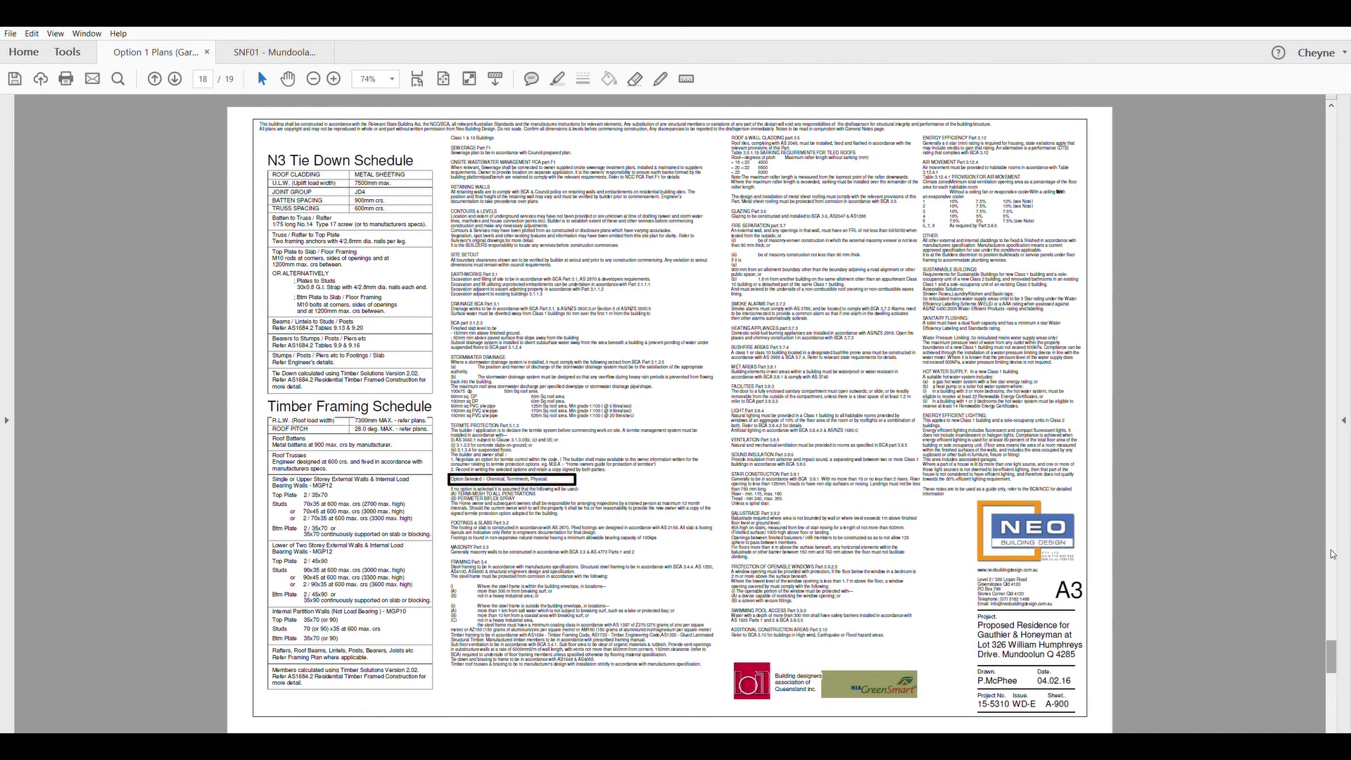
scroll(1334, 555, "up", 1)
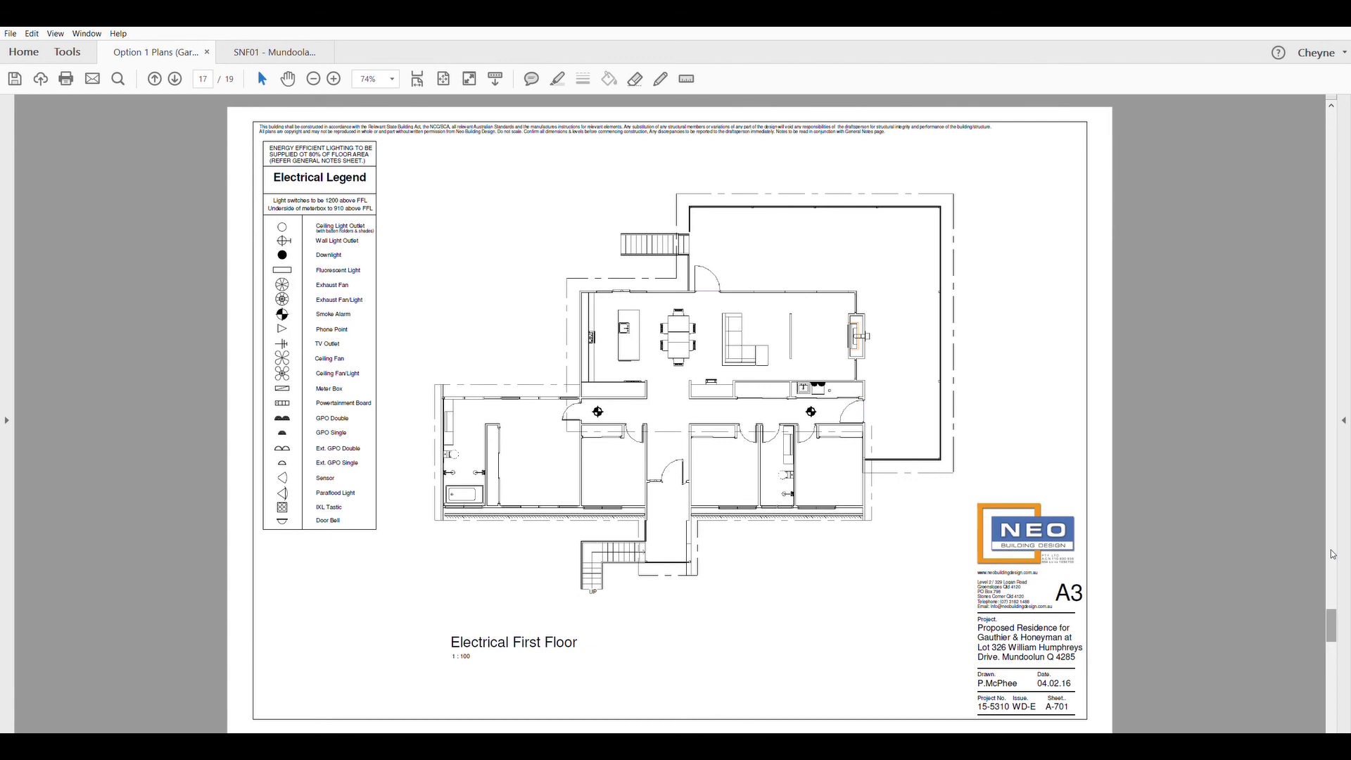
scroll(1333, 555, "up", 5)
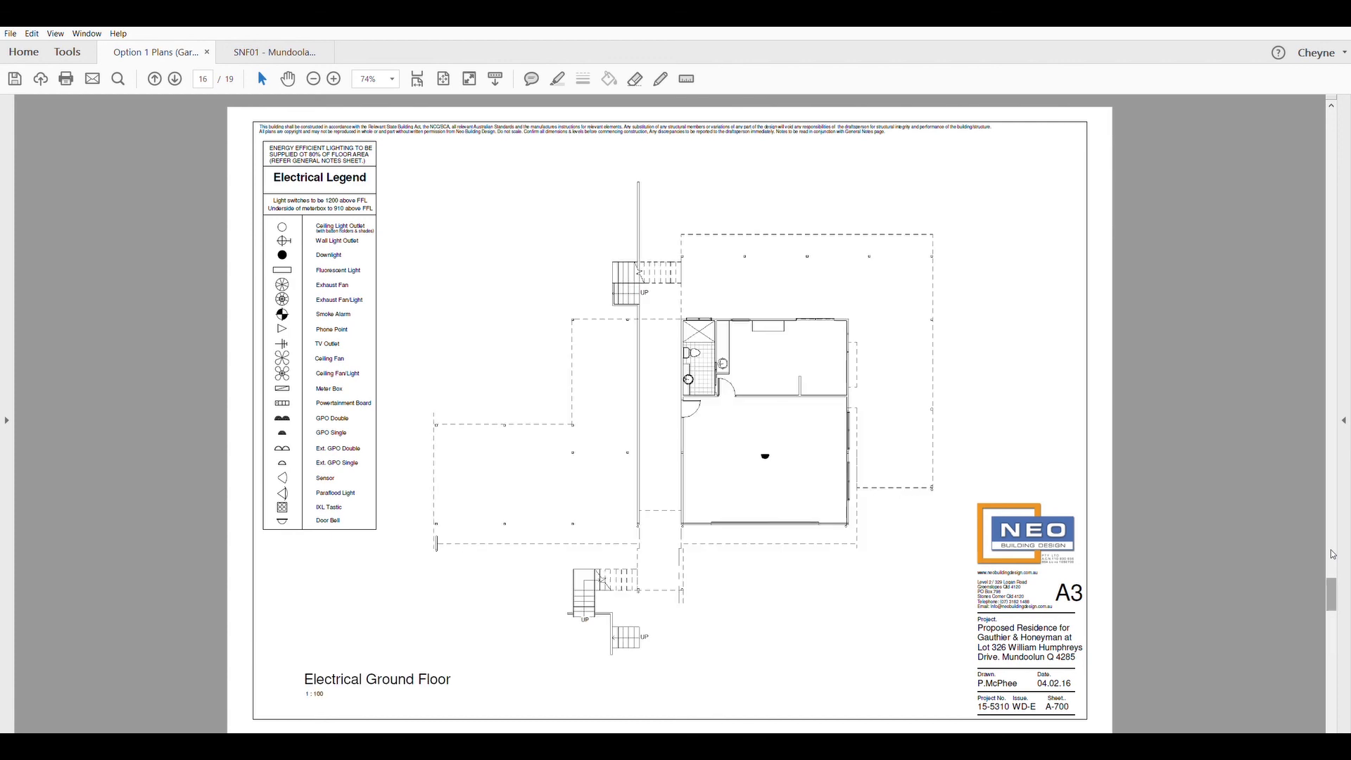
scroll(1333, 555, "up", 3)
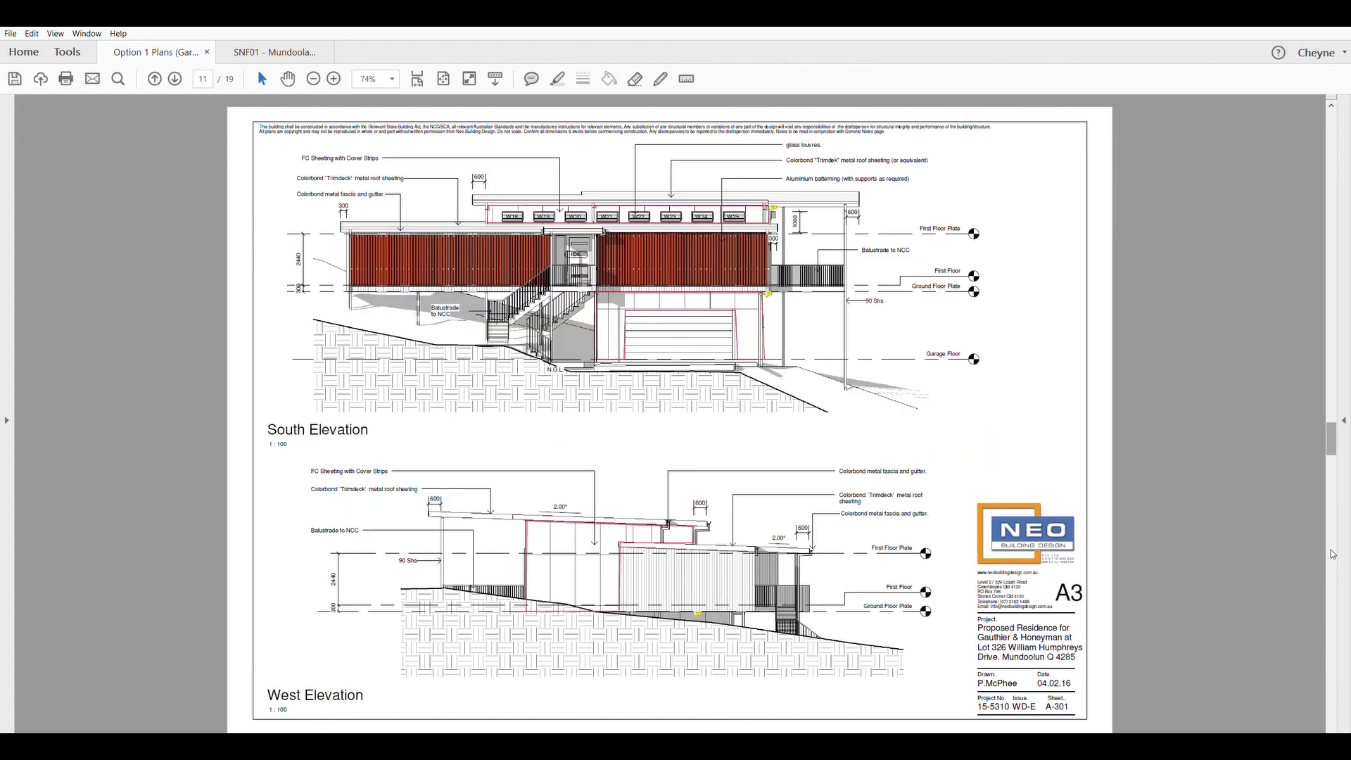
Step: Move up one page to show the First Floor plan with its room layout and area schedule
scroll(1333, 555, "up", 2)
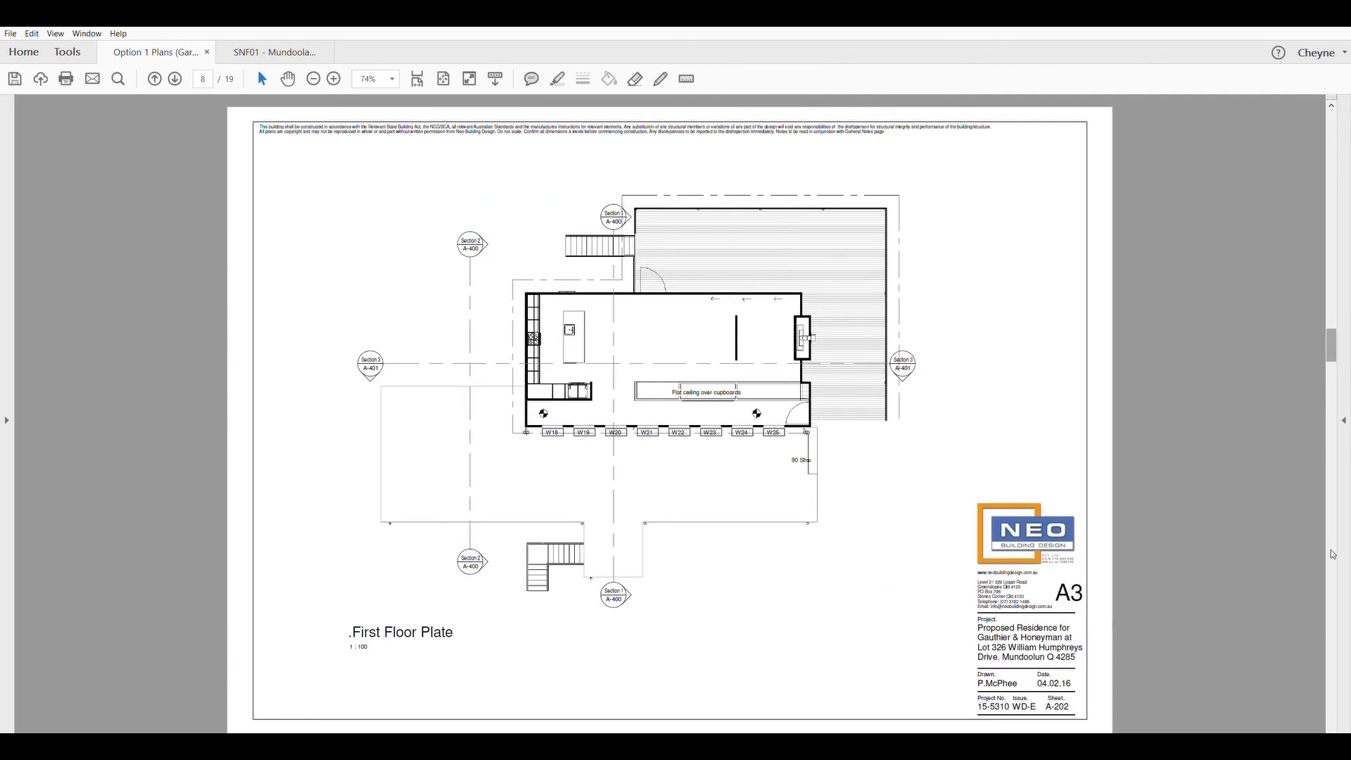